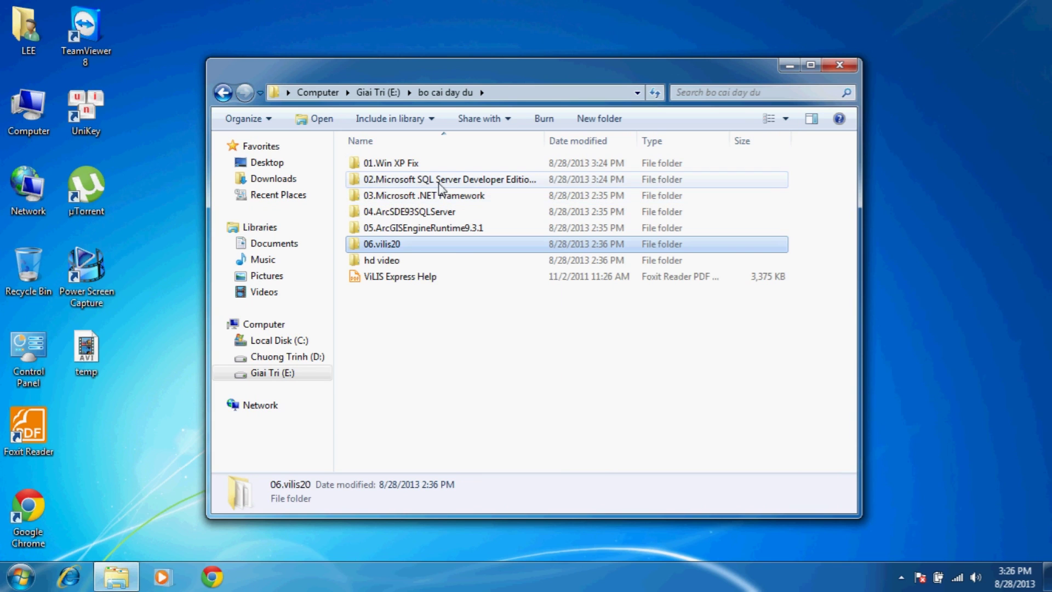
- Launch setup.exe from the 02.Microsoft SQL Server Developer Edition 2005 Full folder
double_click(440, 182)
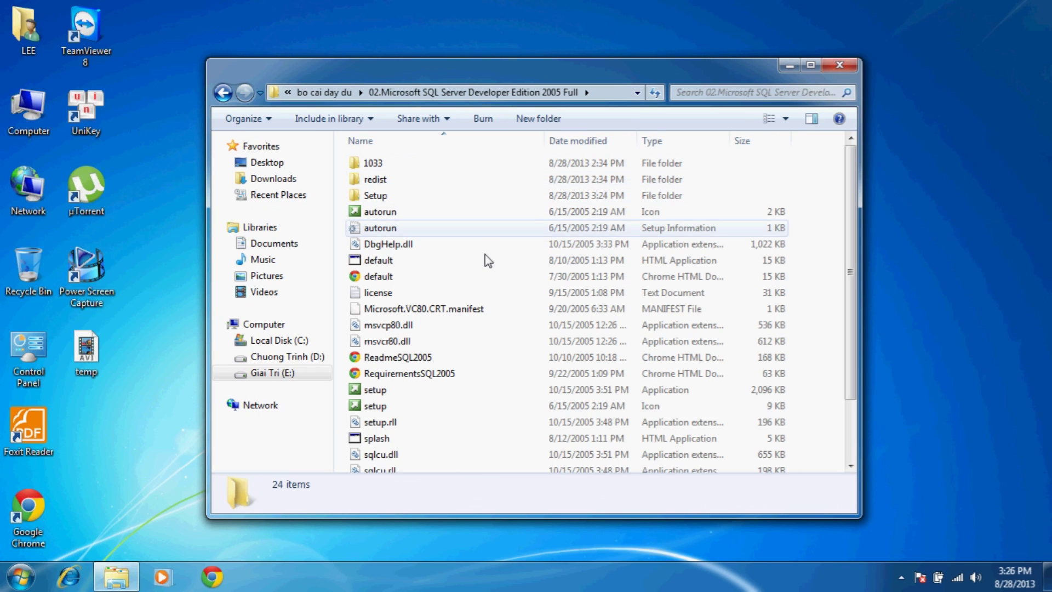
click(372, 393)
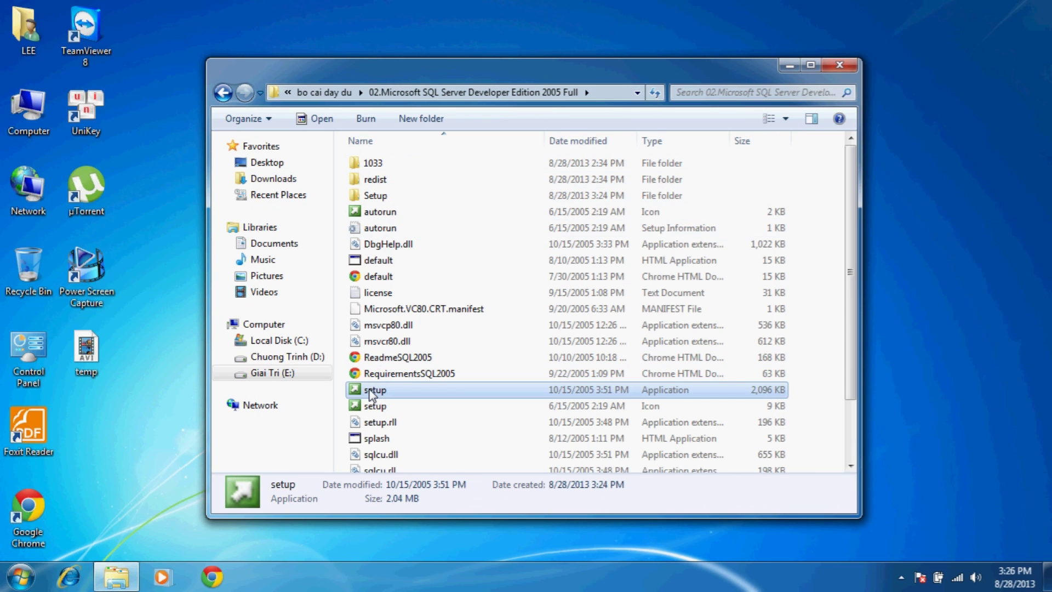
double_click(372, 394)
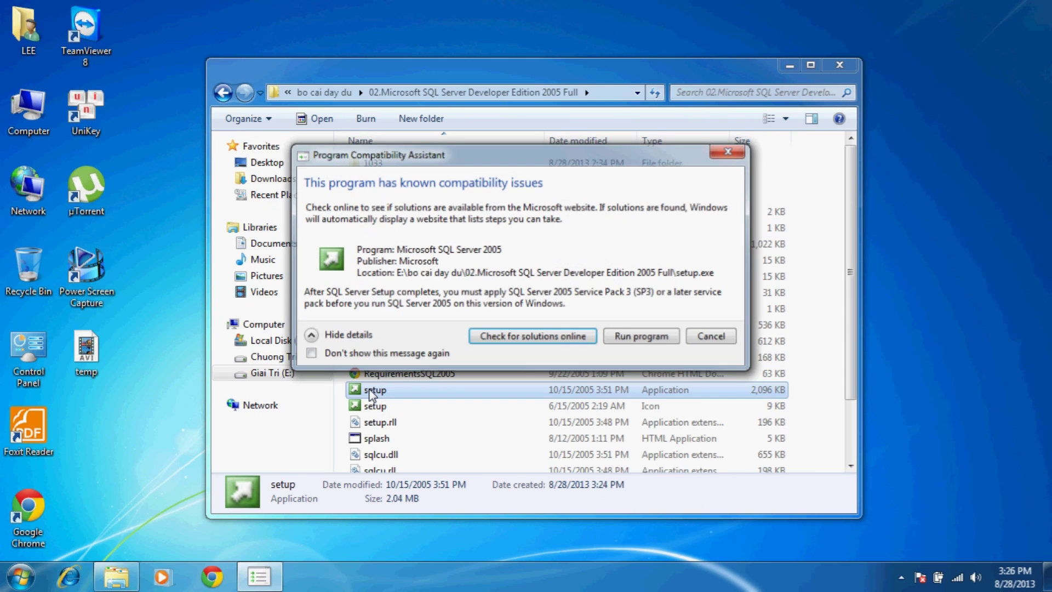
- Run setup past the compatibility warning, accept the license, and install SQL Native Client and Setup Support Files
click(629, 340)
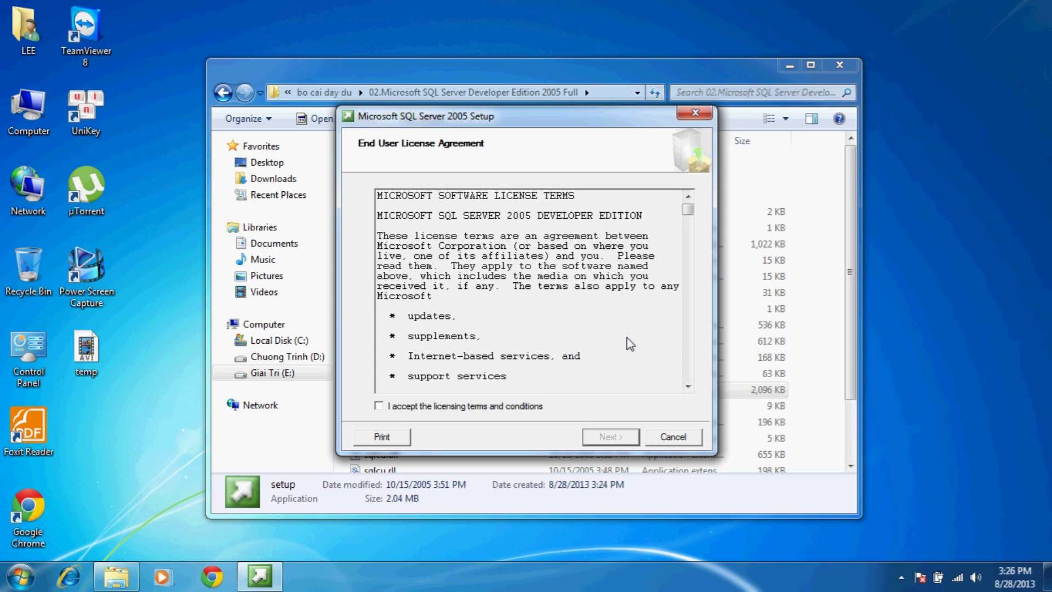
click(388, 407)
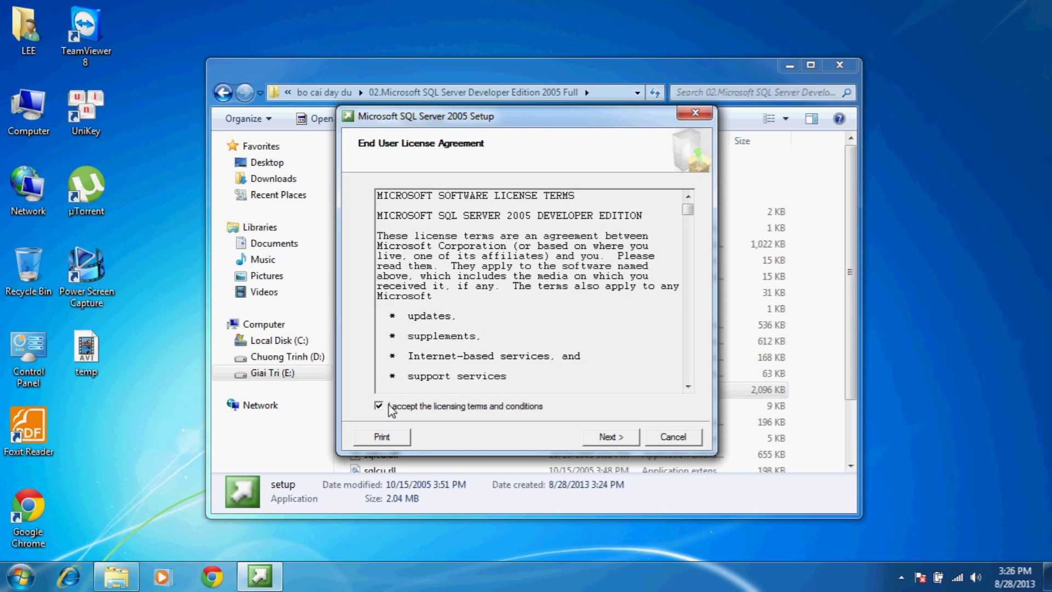
click(617, 438)
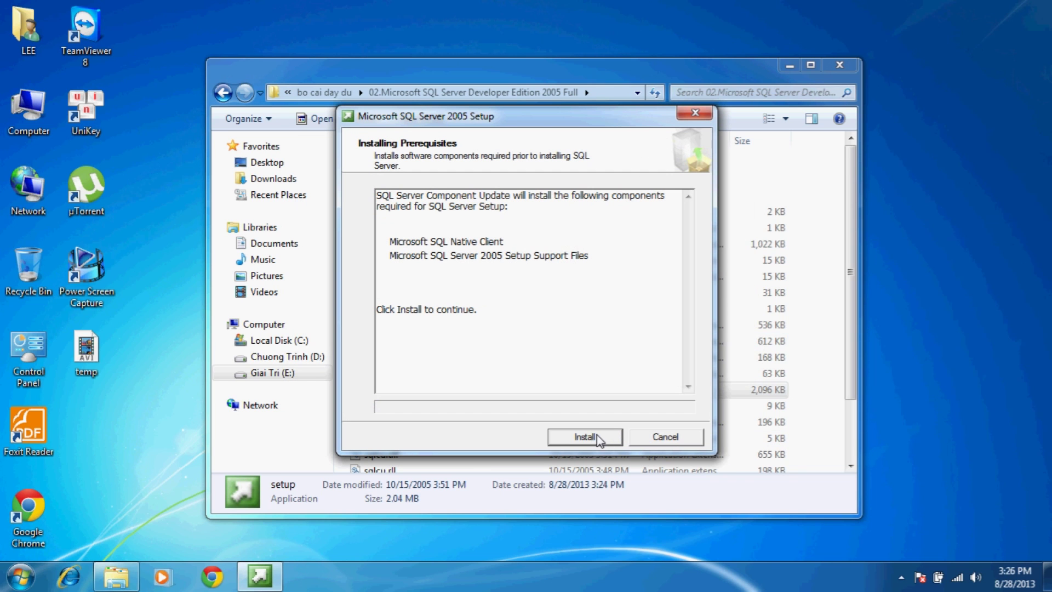
click(599, 438)
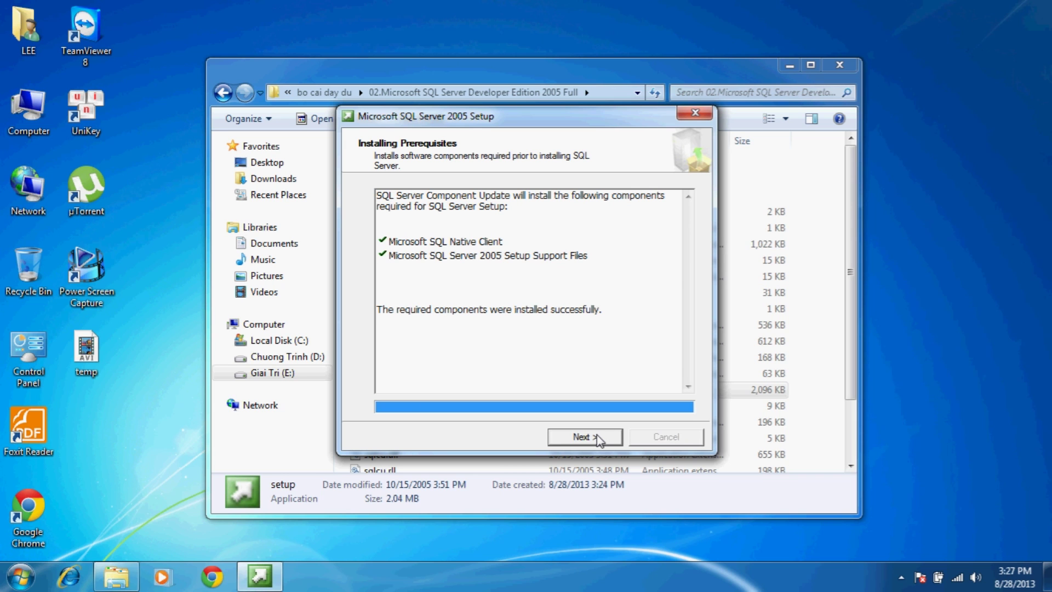
- Advance past prerequisites, Welcome and the System Configuration Check to Registration Information
click(599, 439)
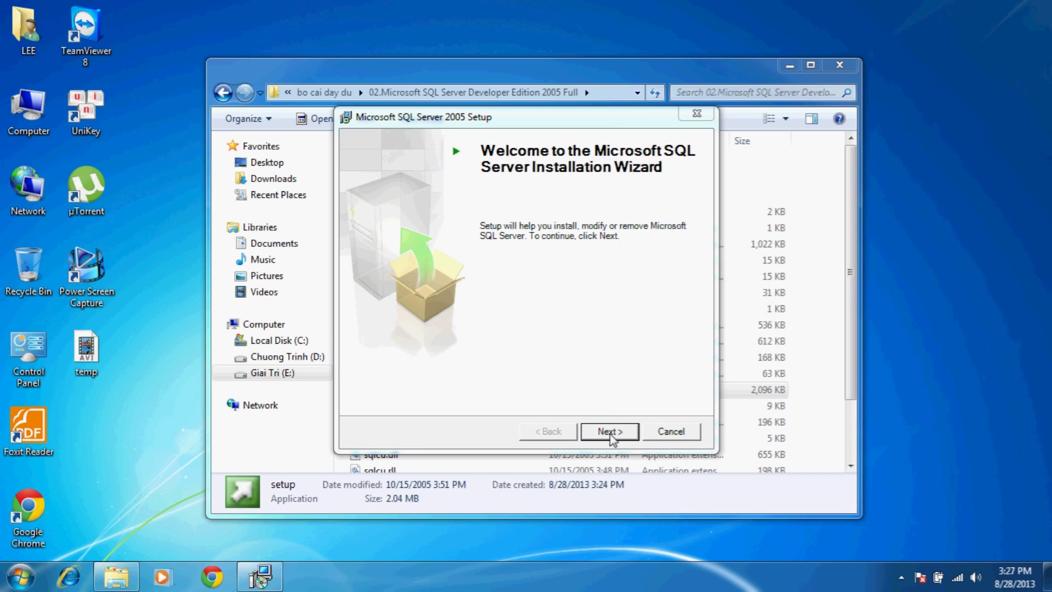
click(611, 437)
click(610, 437)
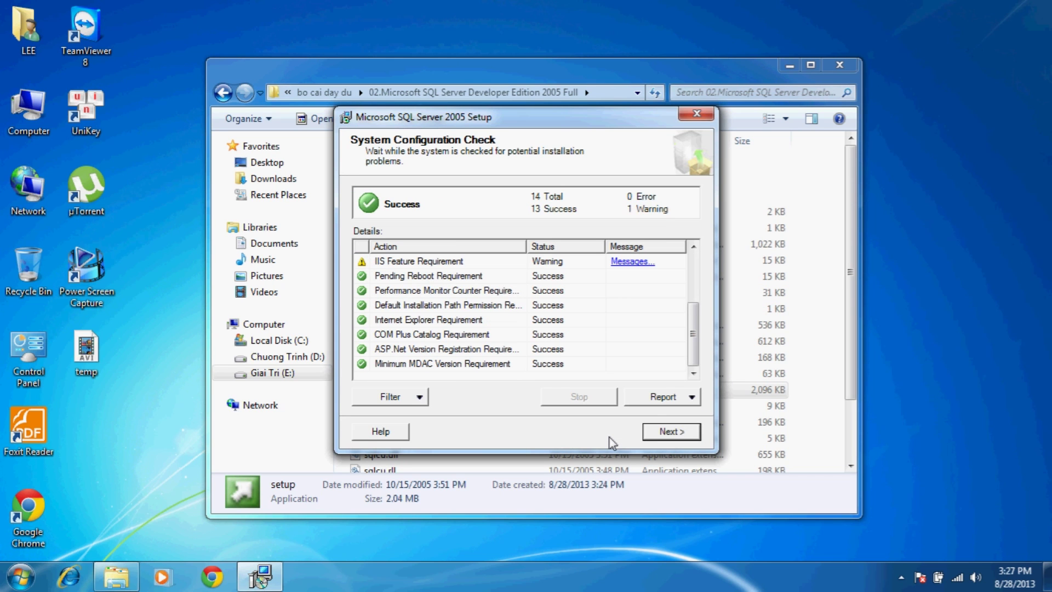
click(671, 432)
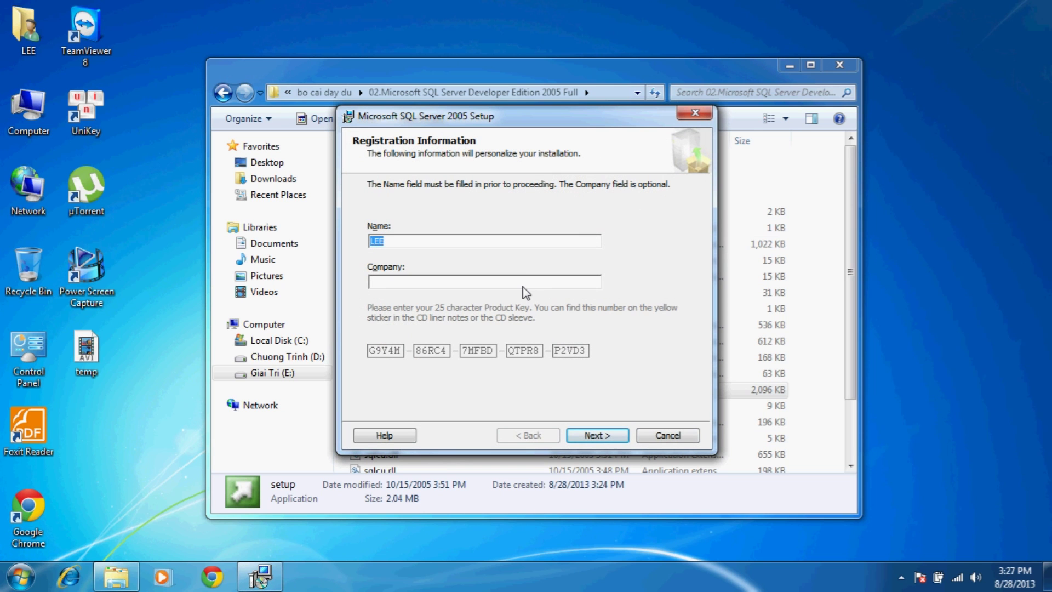
- Enter DAKLAK as the registration company name and continue to component selection
click(522, 284)
text(DAKLAK)
click(592, 434)
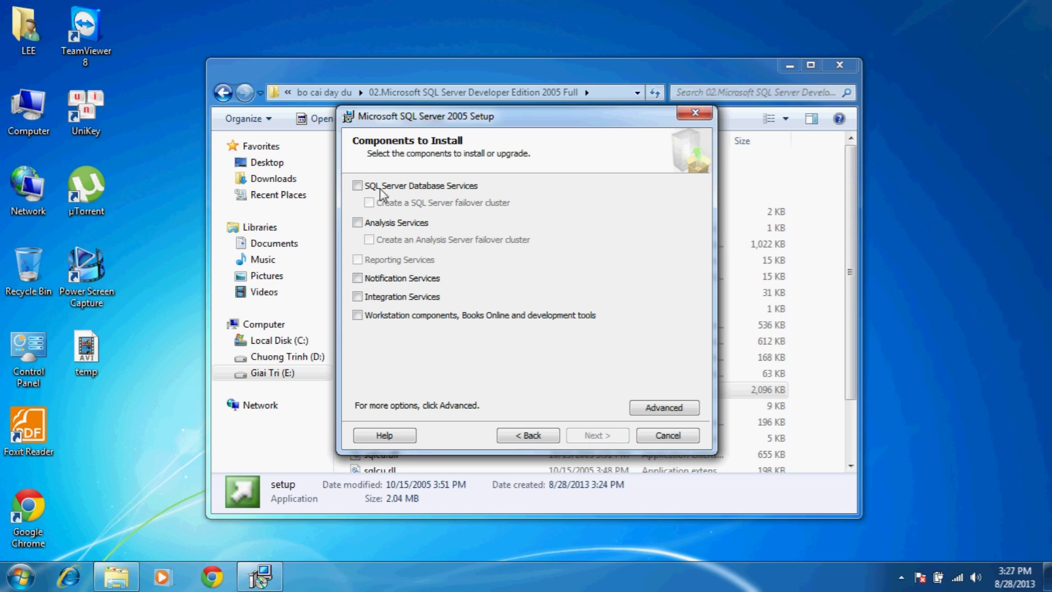
- Select Database, Analysis, Notification and Integration Services plus Workstation components, then continue to Instance Name
click(365, 187)
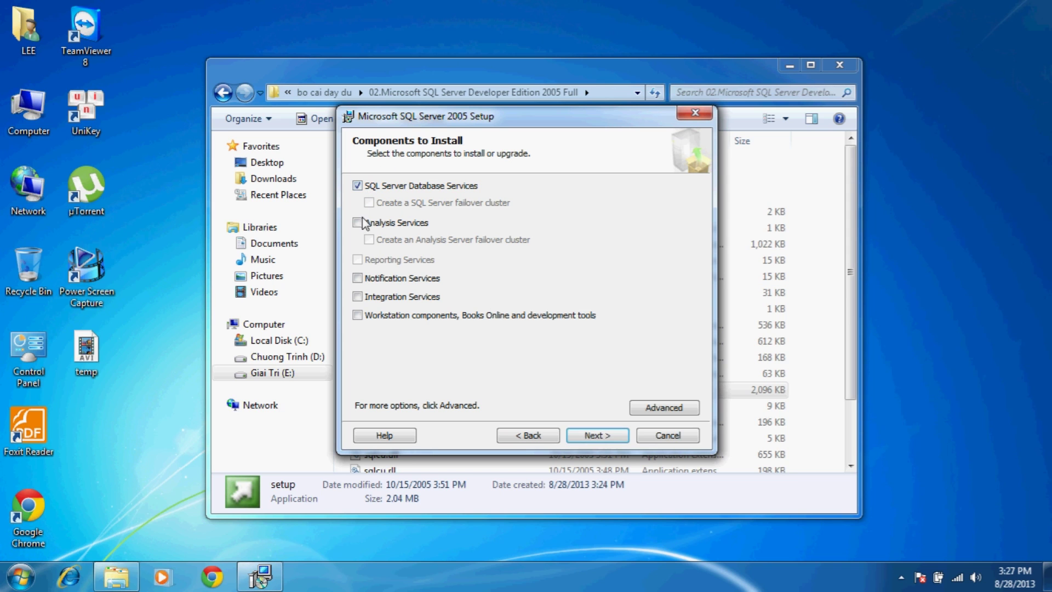
click(364, 224)
click(363, 281)
click(364, 296)
click(362, 316)
click(599, 439)
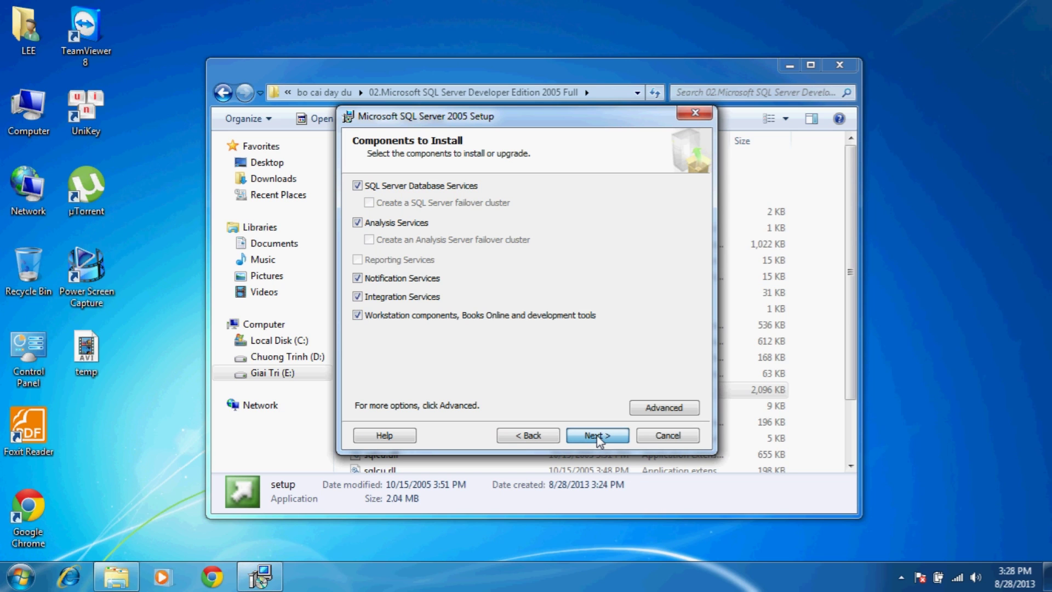
click(599, 436)
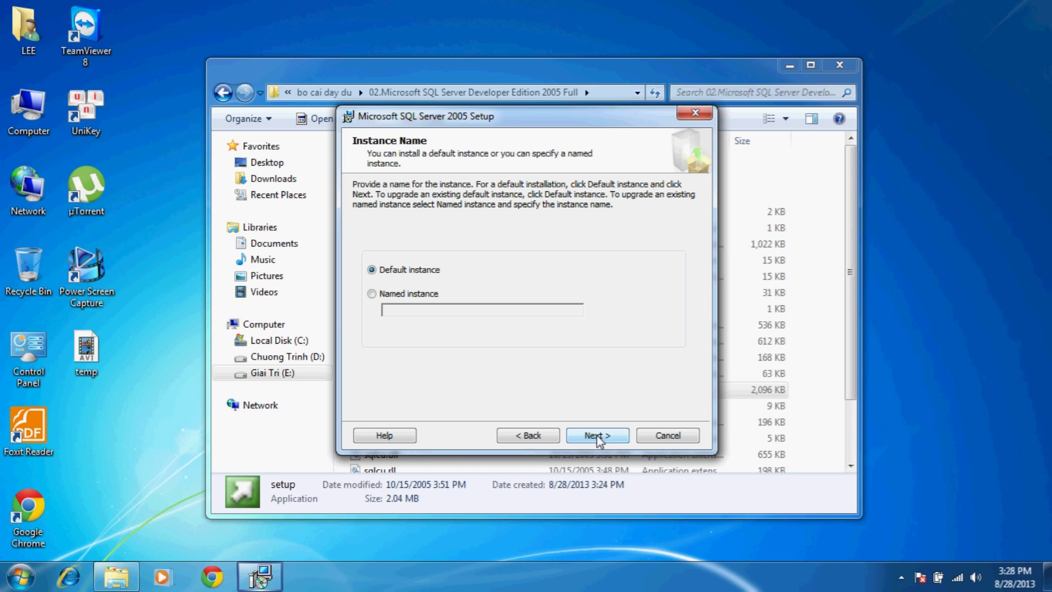
- Choose a named instance called SQL2005
click(408, 293)
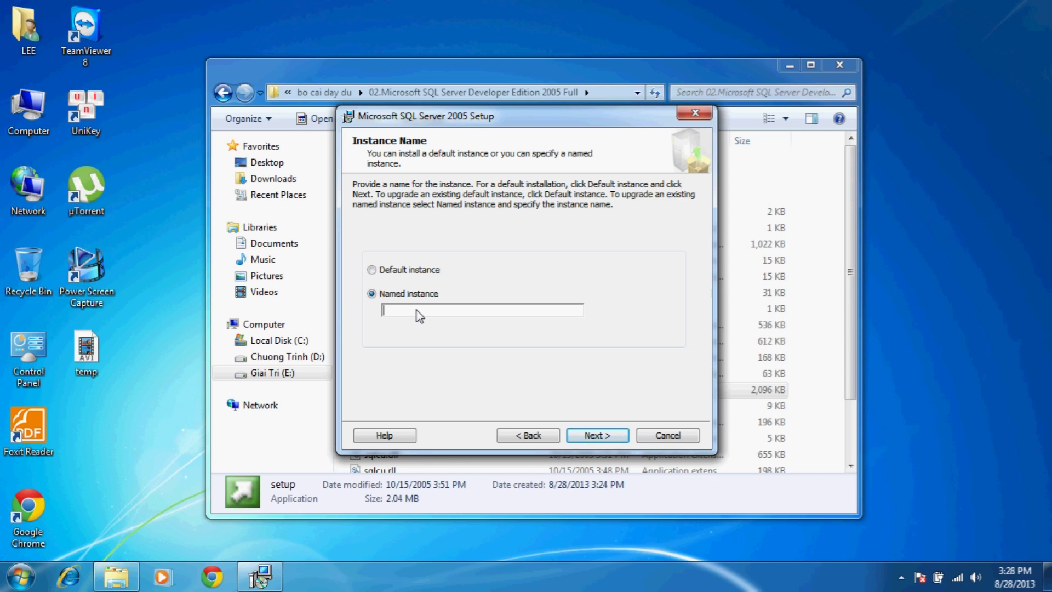
text(SQL2005)
- Confirm instance SQL2005 and run services under the built-in Local system account
click(586, 437)
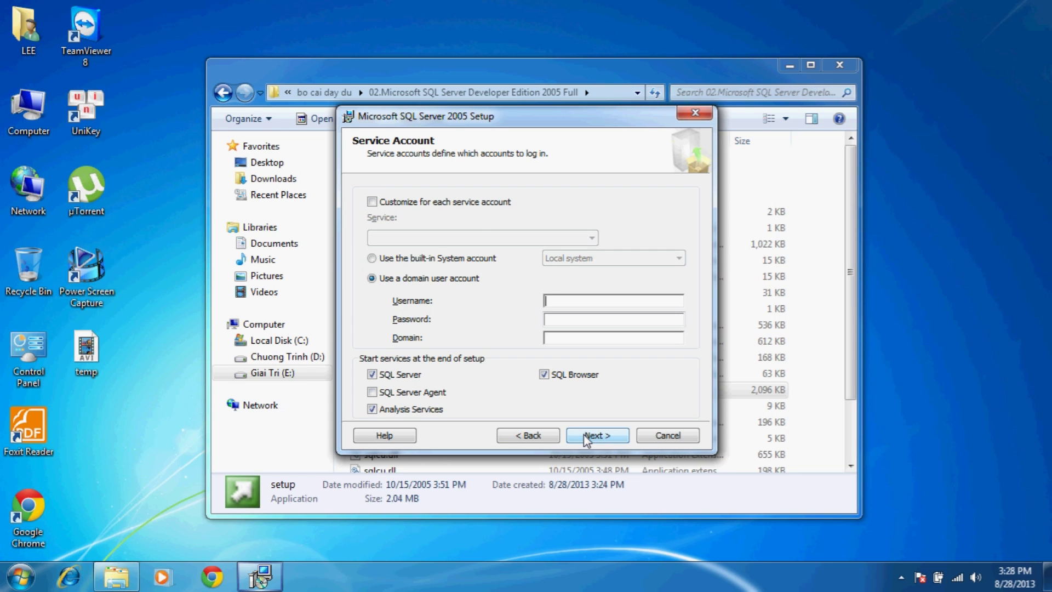
click(372, 258)
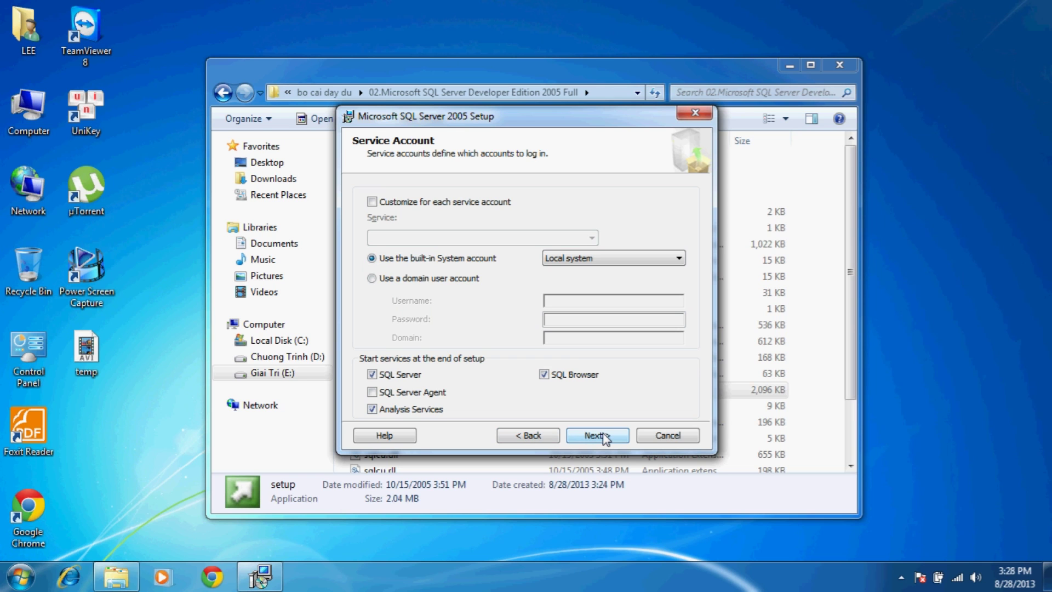
click(597, 436)
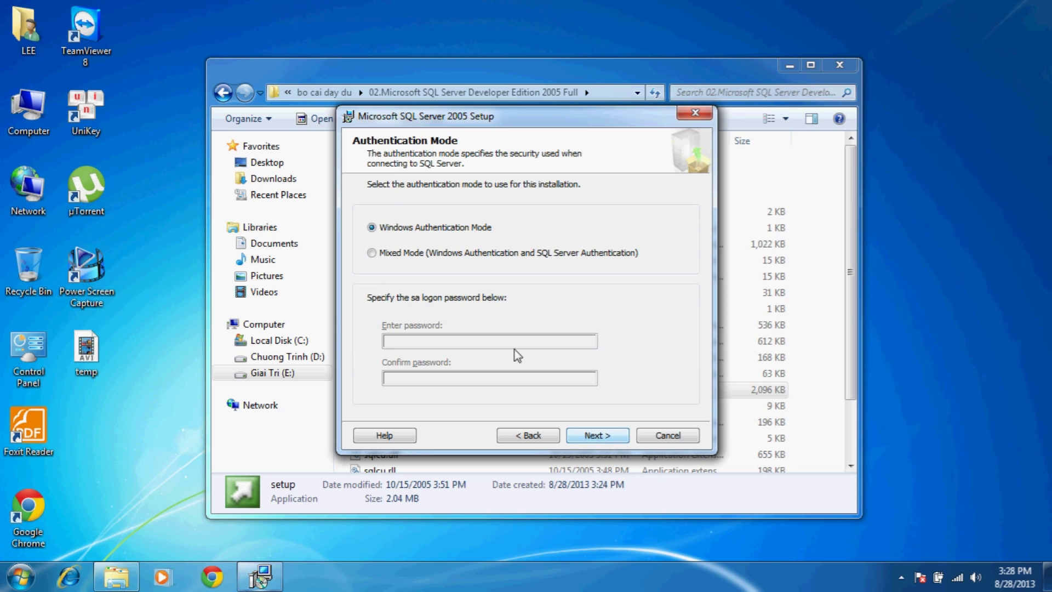
- Choose Mixed Mode authentication and enter and confirm the sa logon password
click(386, 253)
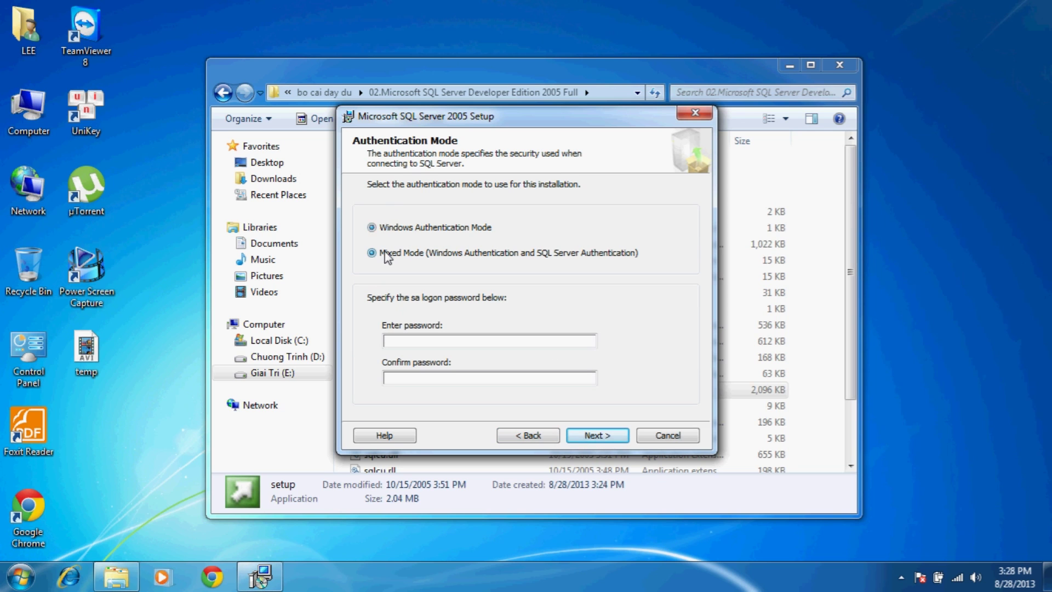
click(445, 344)
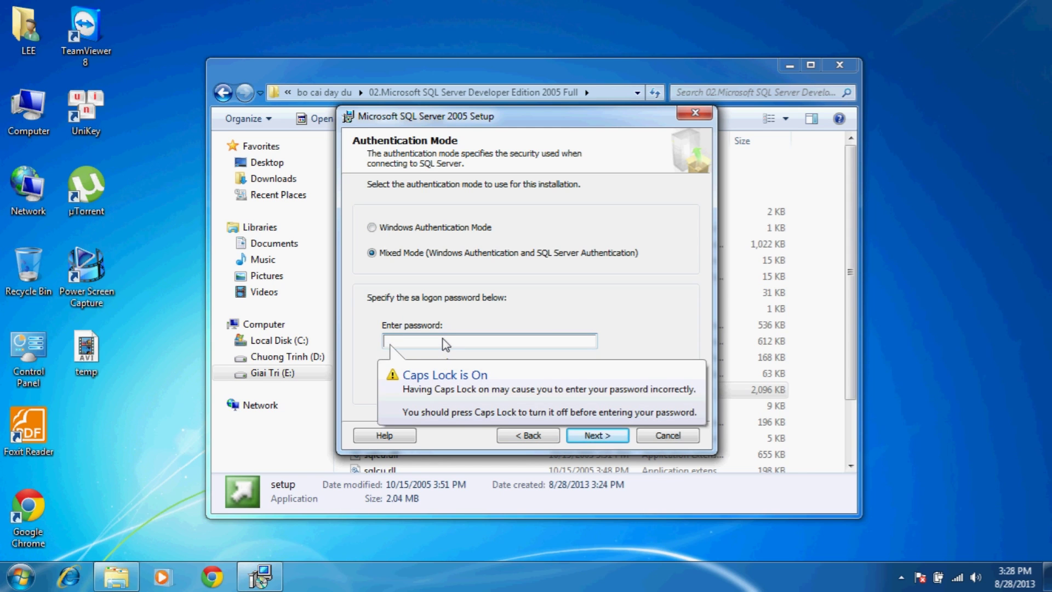
key(Caps_Lock)
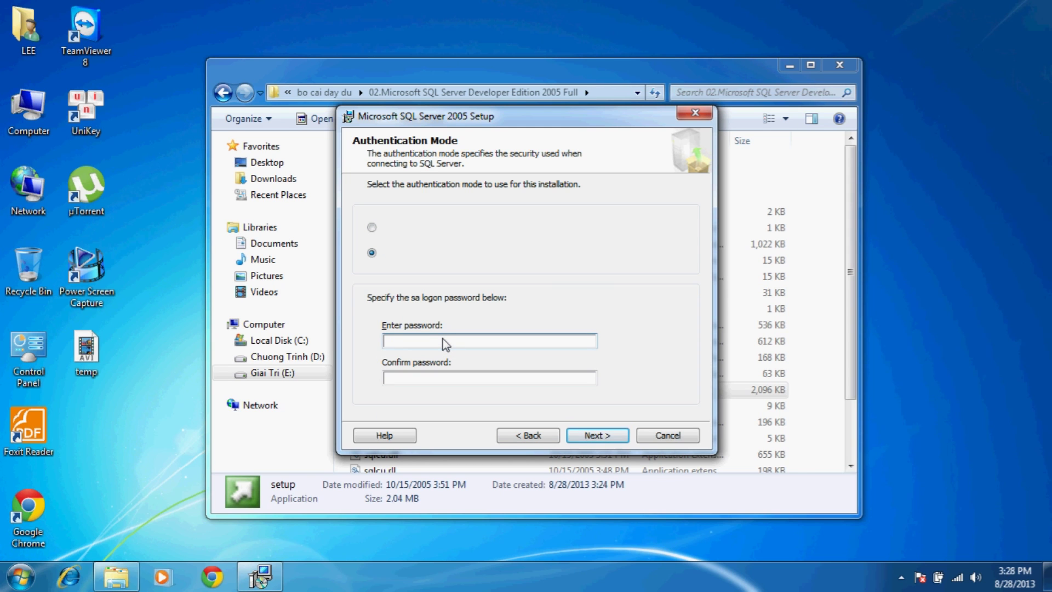
text(••••••)
click(400, 378)
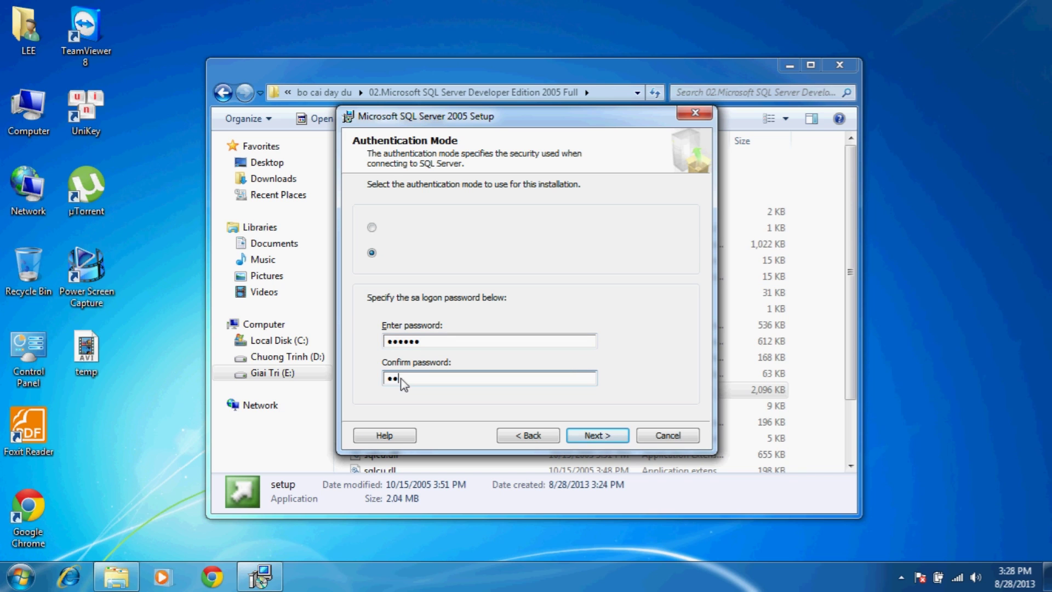
text(••••••)
click(21, 577)
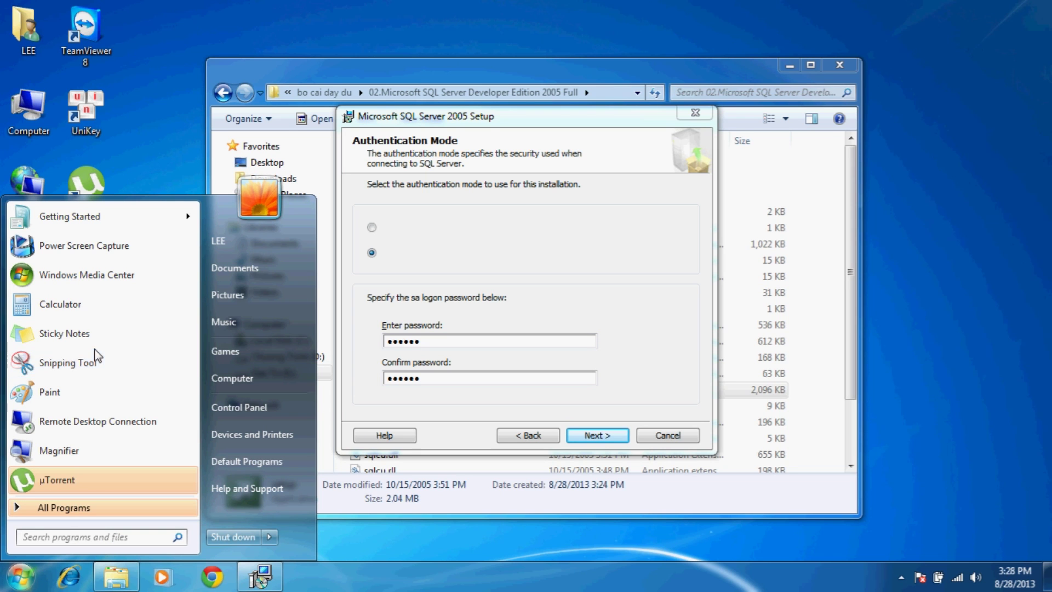
- Note the sa password in an unsaved Notepad document, then minimize Notepad
text(note)
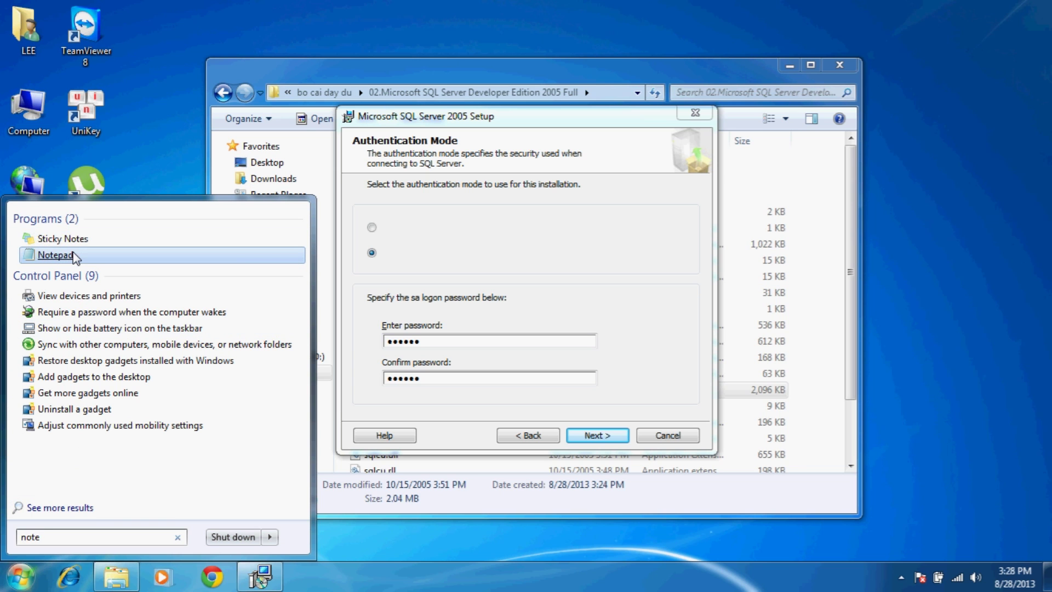
click(54, 255)
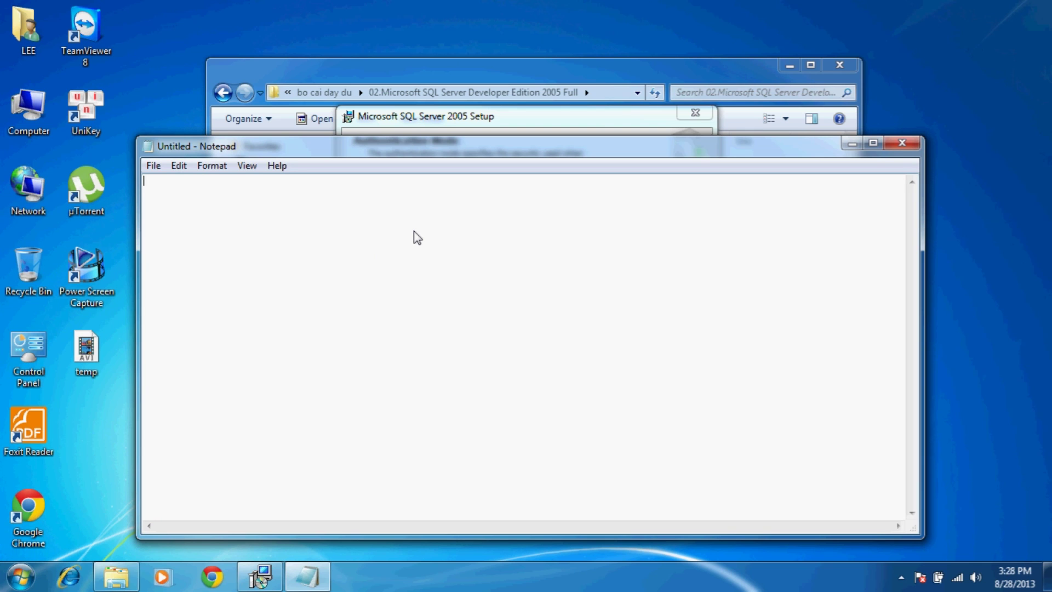
text(pass:123456)
click(905, 143)
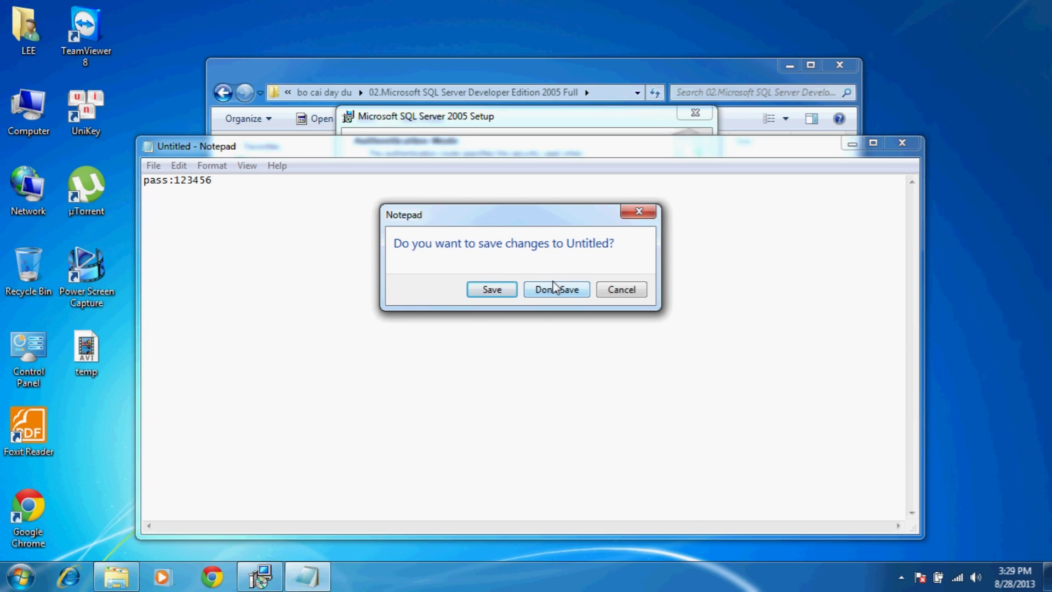
click(621, 291)
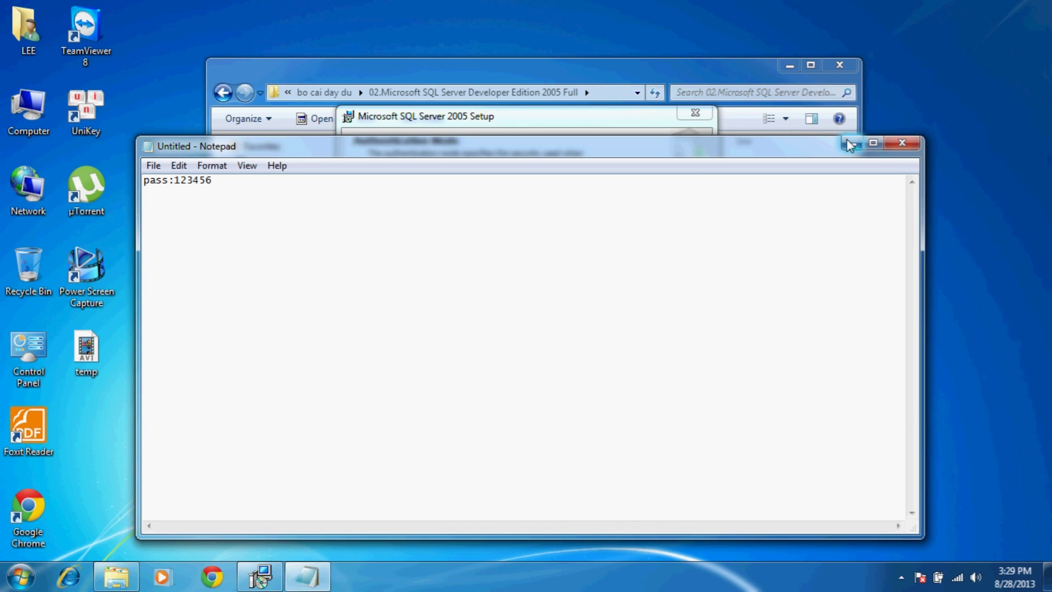
click(849, 144)
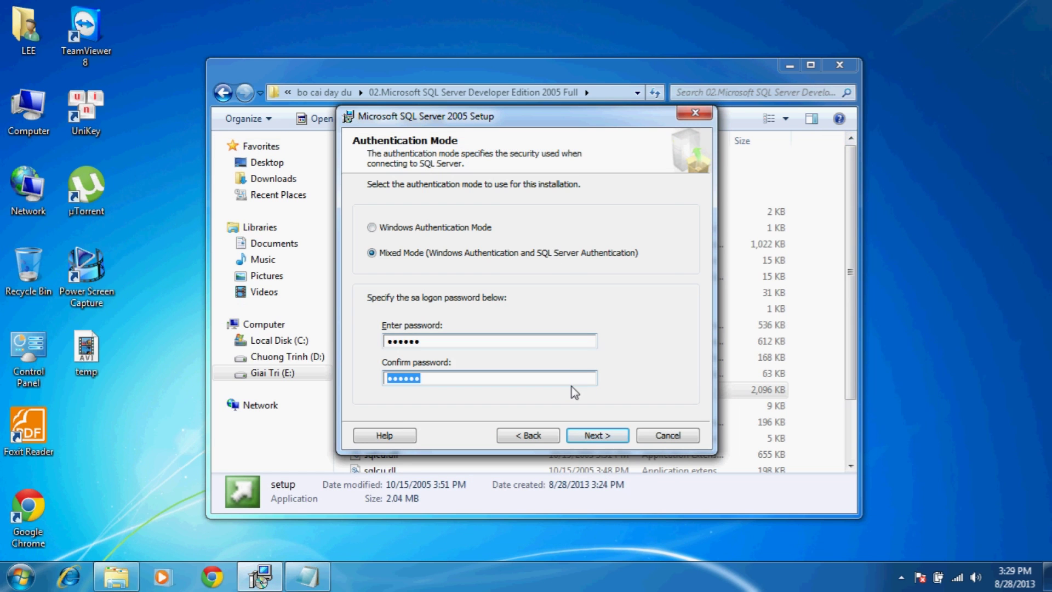
- Keep Mixed Mode, default collation and error reporting off, then start the installation
click(584, 436)
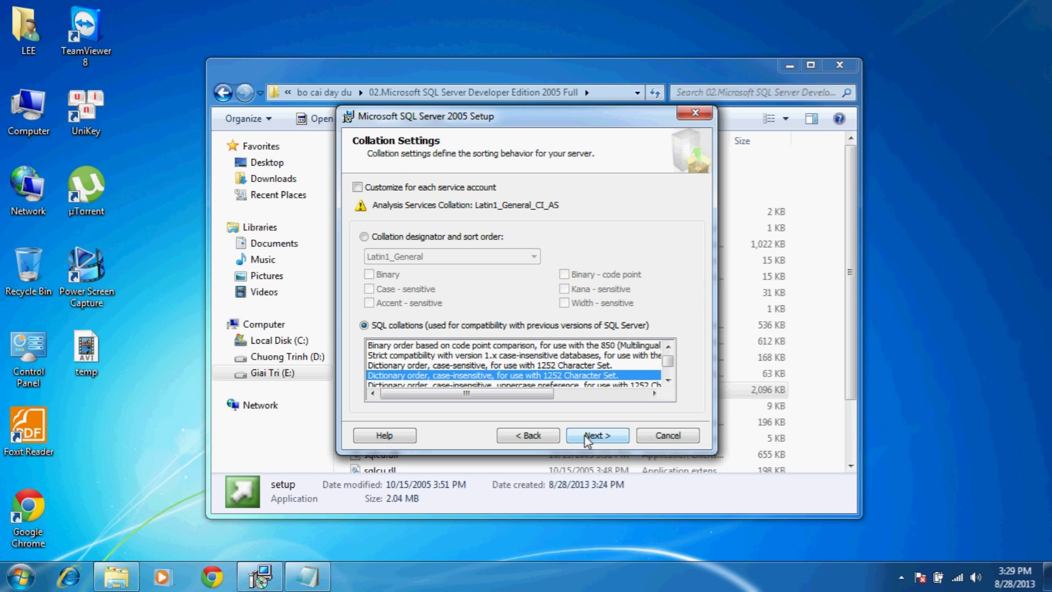
click(584, 435)
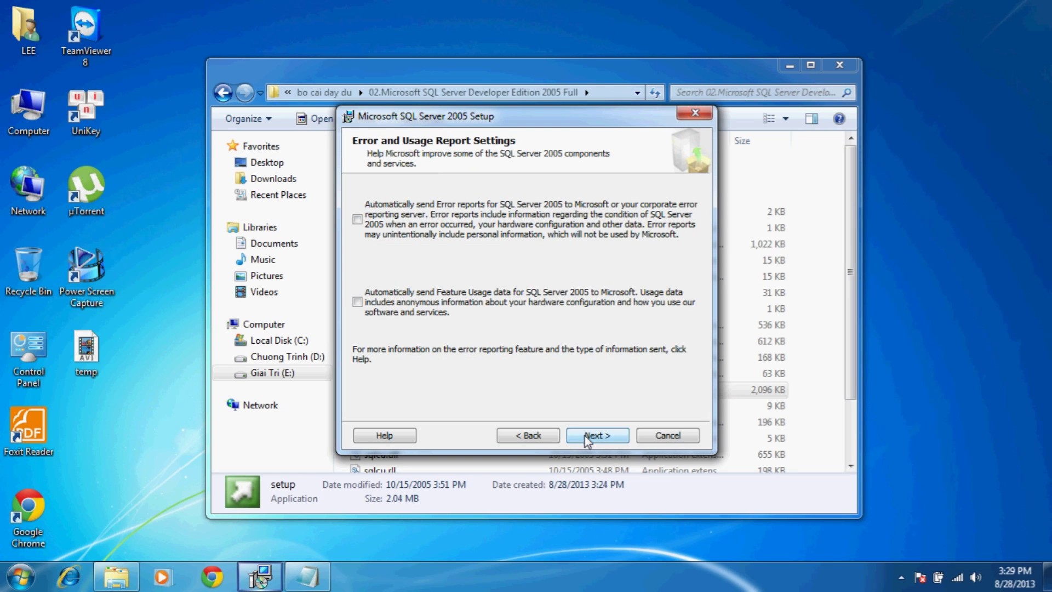
click(584, 435)
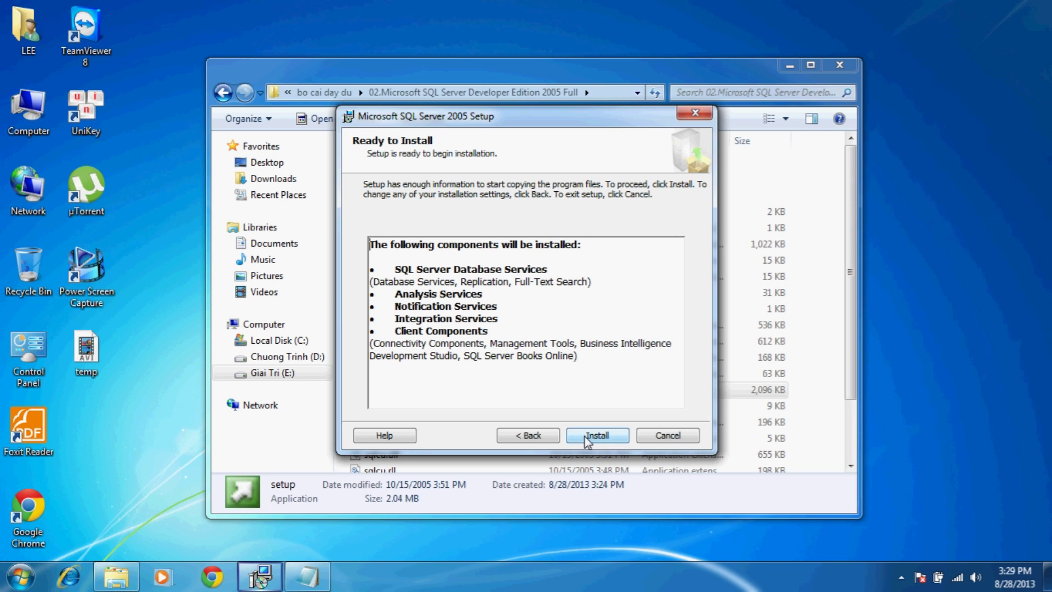
click(586, 436)
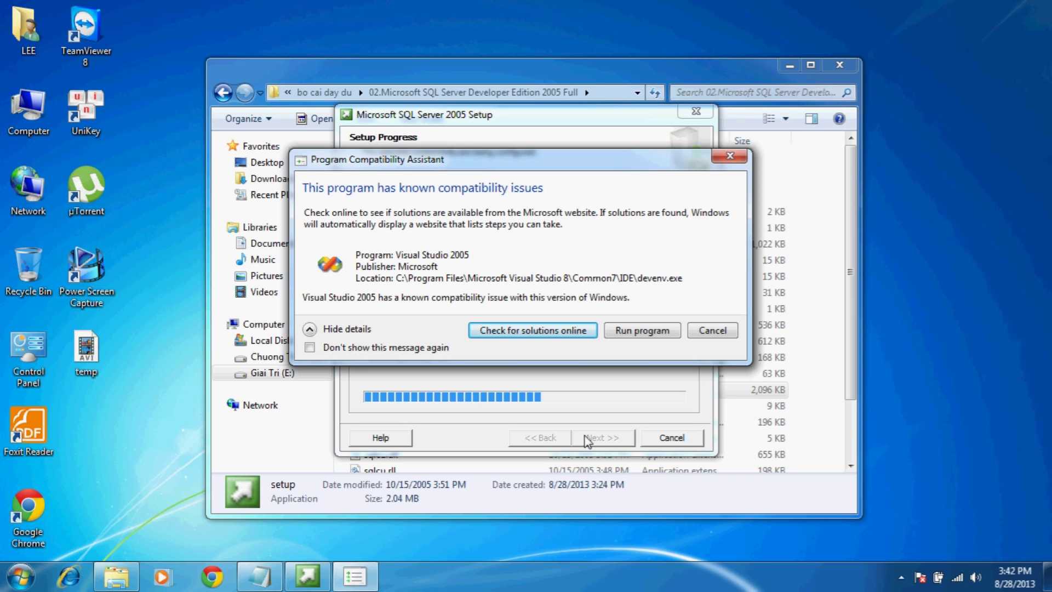
- Allow Visual Studio 2005 past the compatibility warning, then finish and close the SQL Server 2005 setup wizard
click(642, 331)
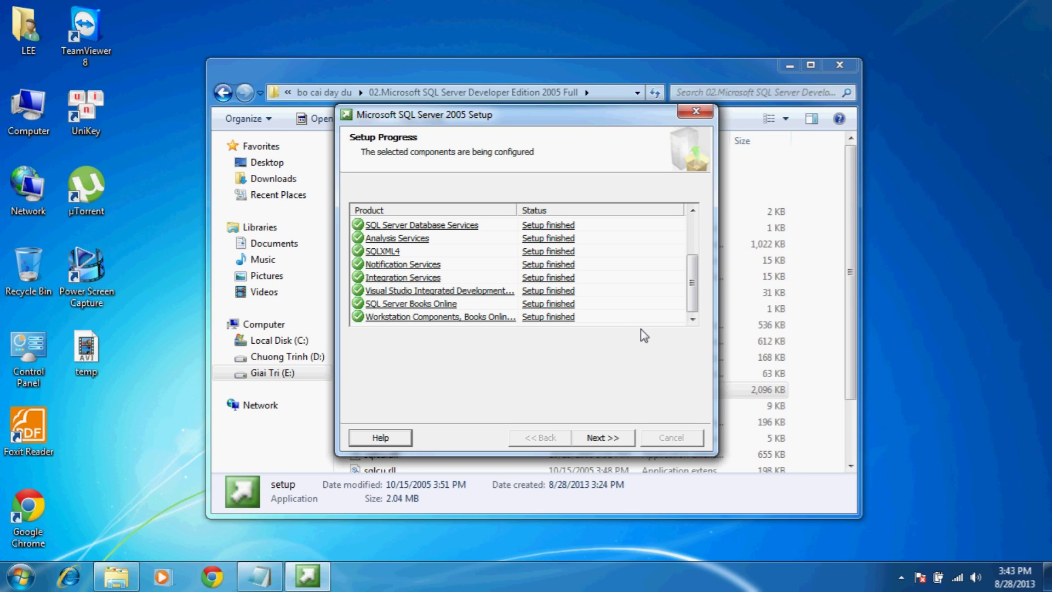
click(605, 438)
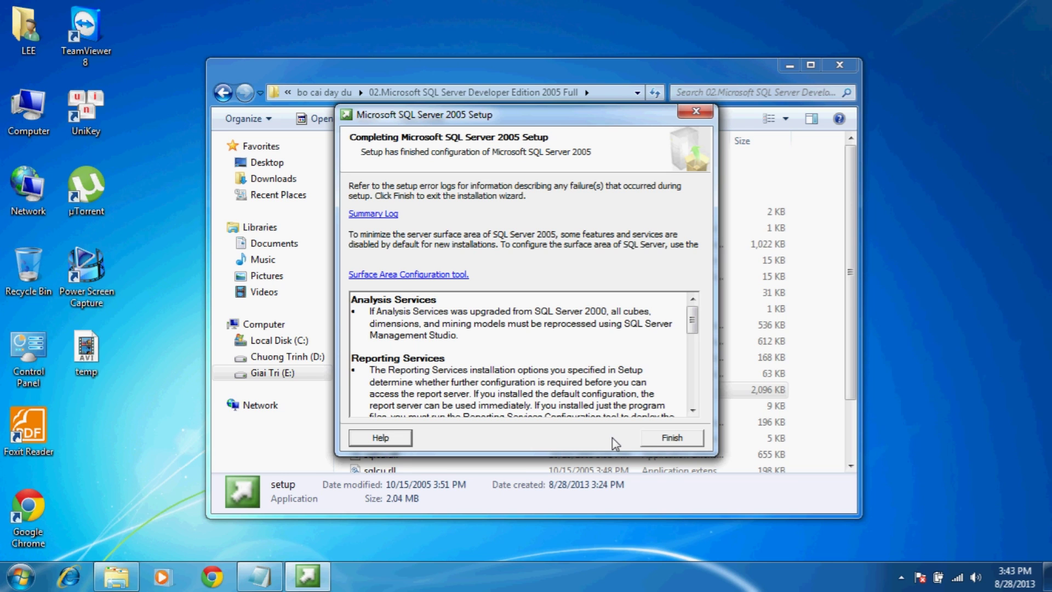
click(652, 440)
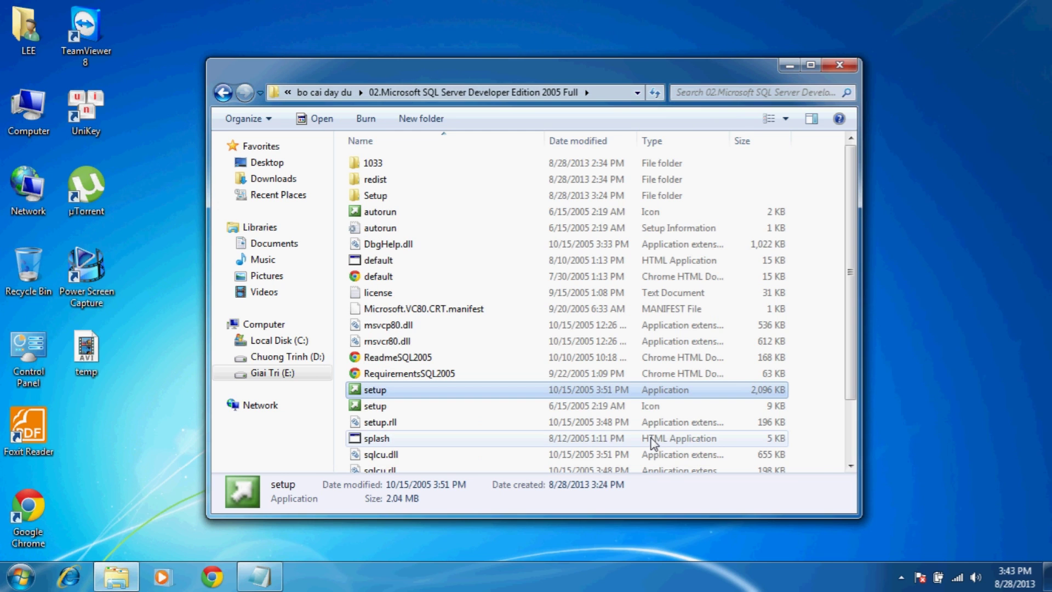
- Launch SQL Server Management Studio from the Microsoft SQL Server 2005 Start menu folder and minimize the installer folder
click(21, 576)
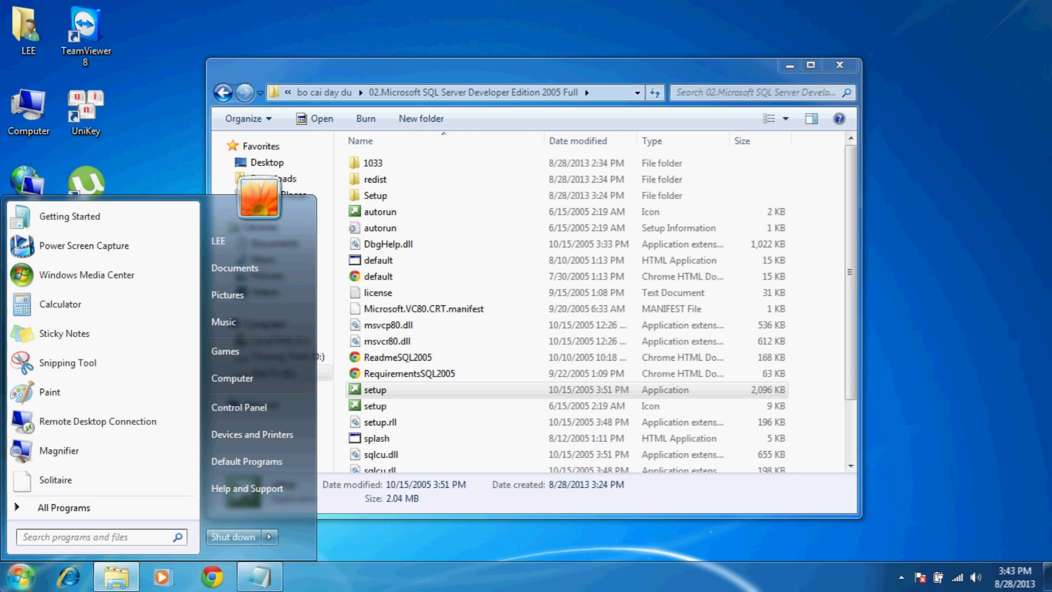
click(58, 509)
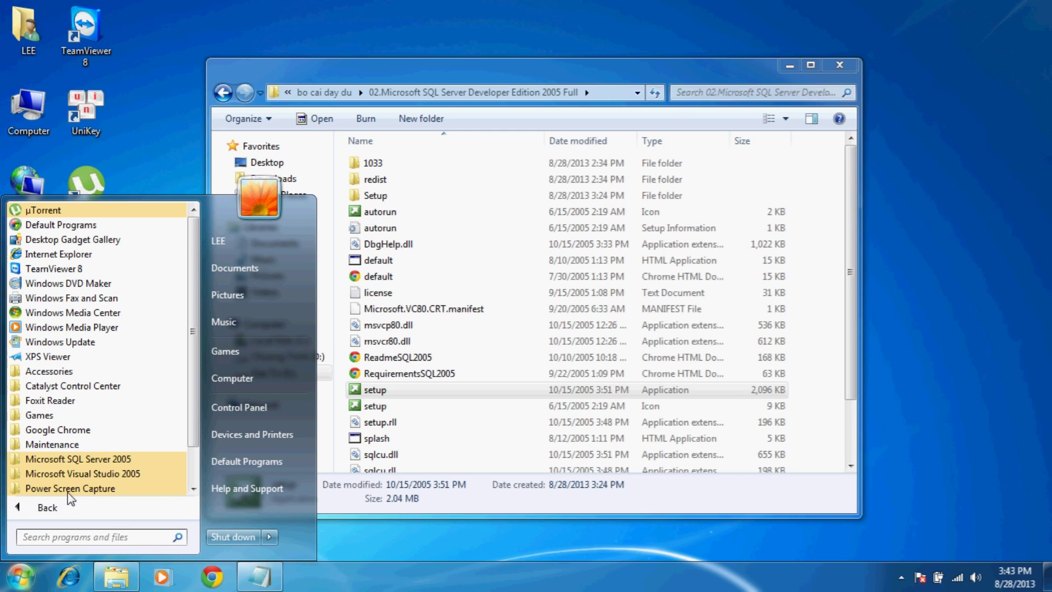
click(82, 460)
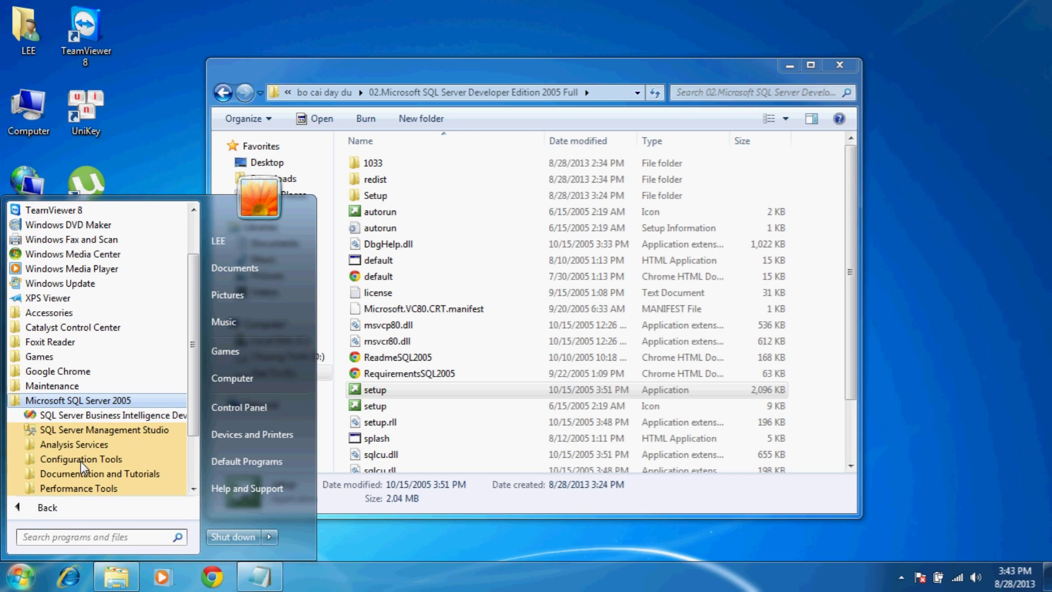
click(95, 430)
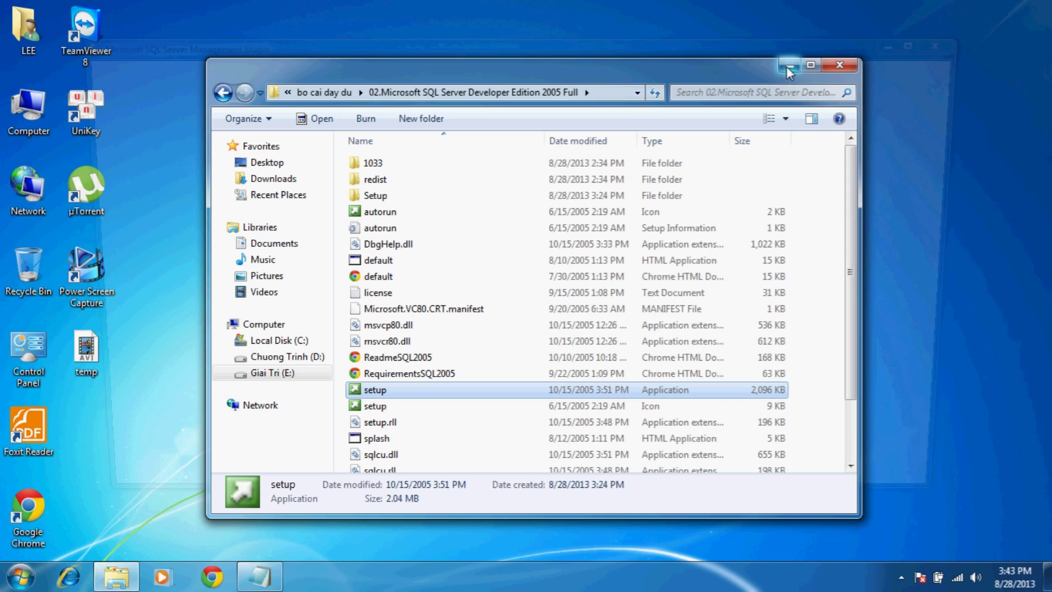
click(790, 66)
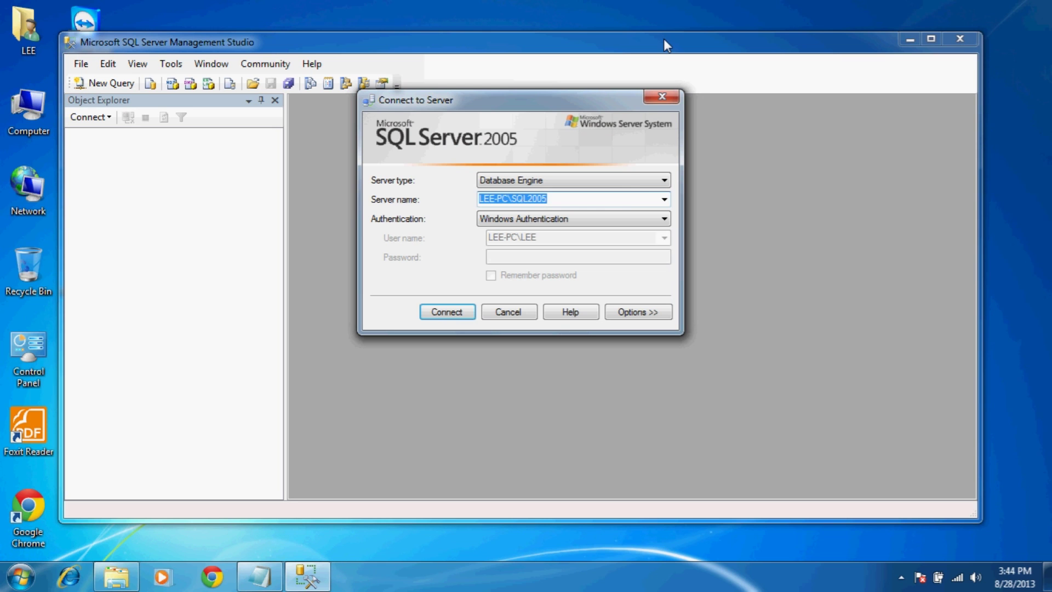
- Connect to the SQL2005 instance using SQL Server Authentication as sa with its password
click(614, 221)
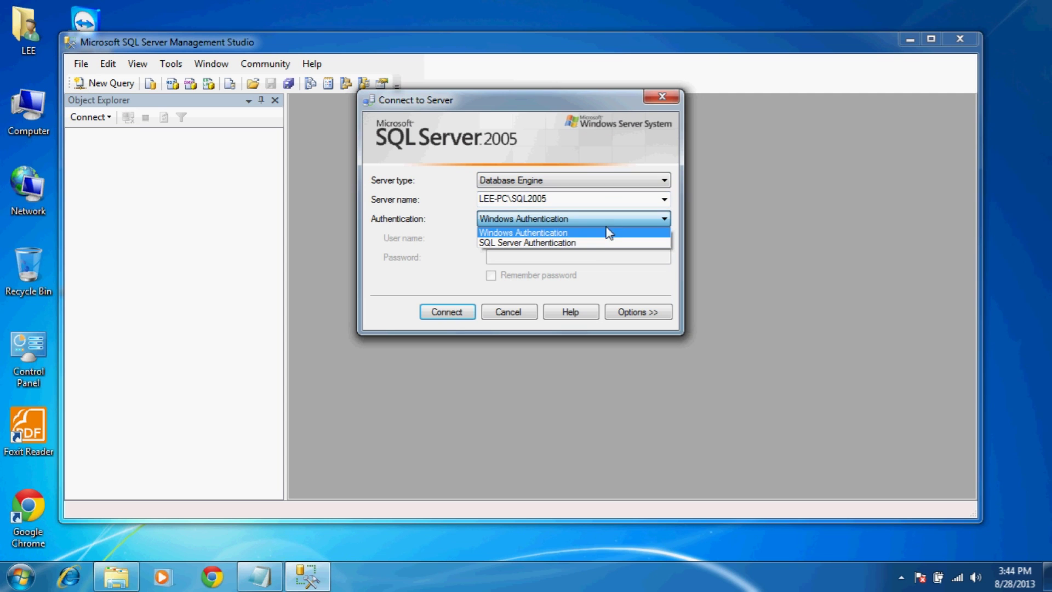
click(599, 246)
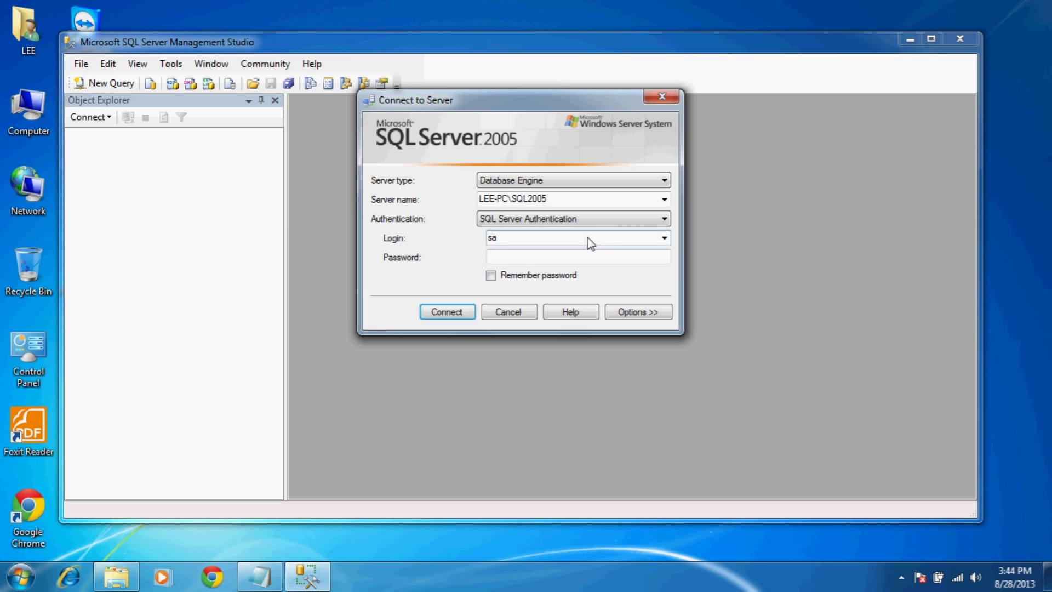
key(Tab)
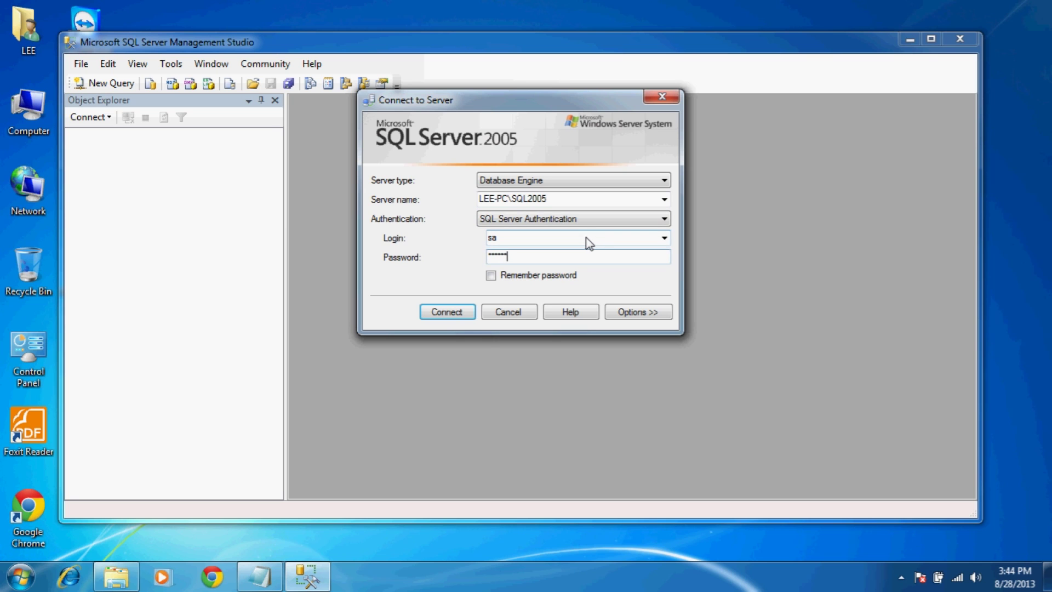
click(452, 317)
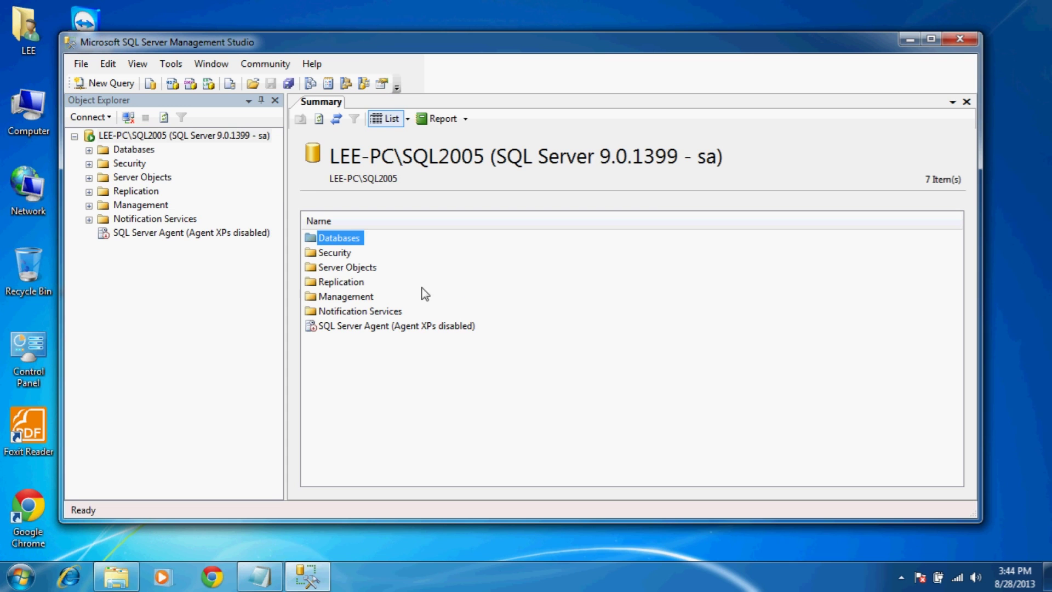
- Expand Databases and Database Snapshots in Object Explorer, collapse Databases, then close Management Studio
click(89, 151)
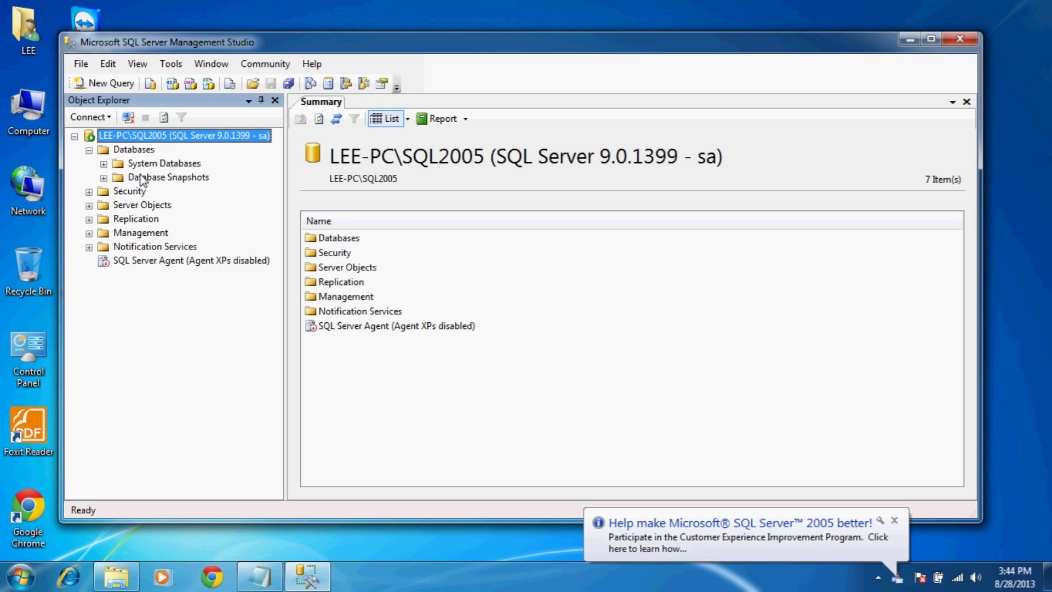
double_click(143, 178)
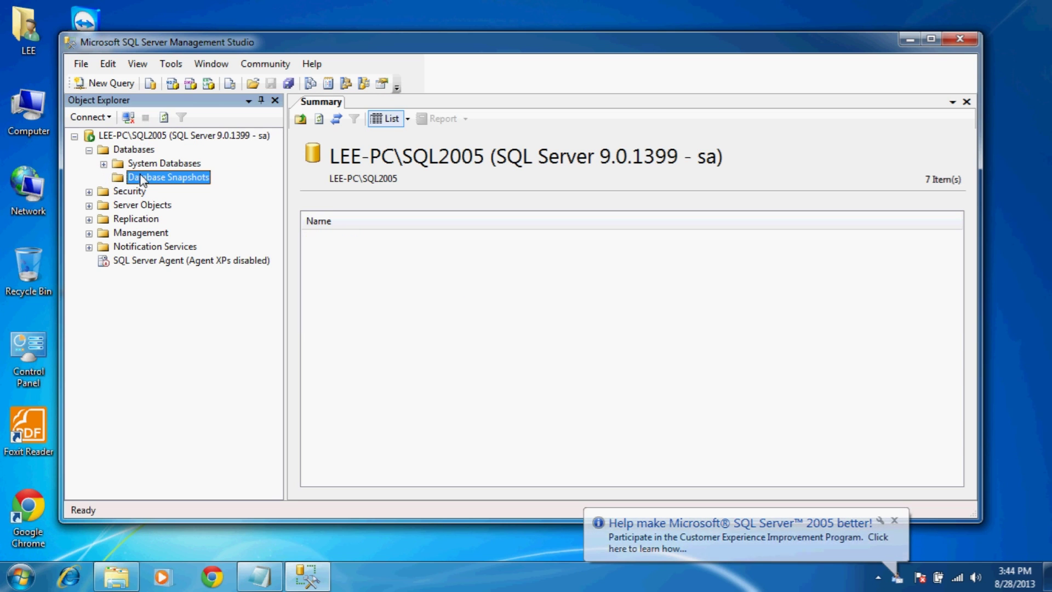
click(89, 151)
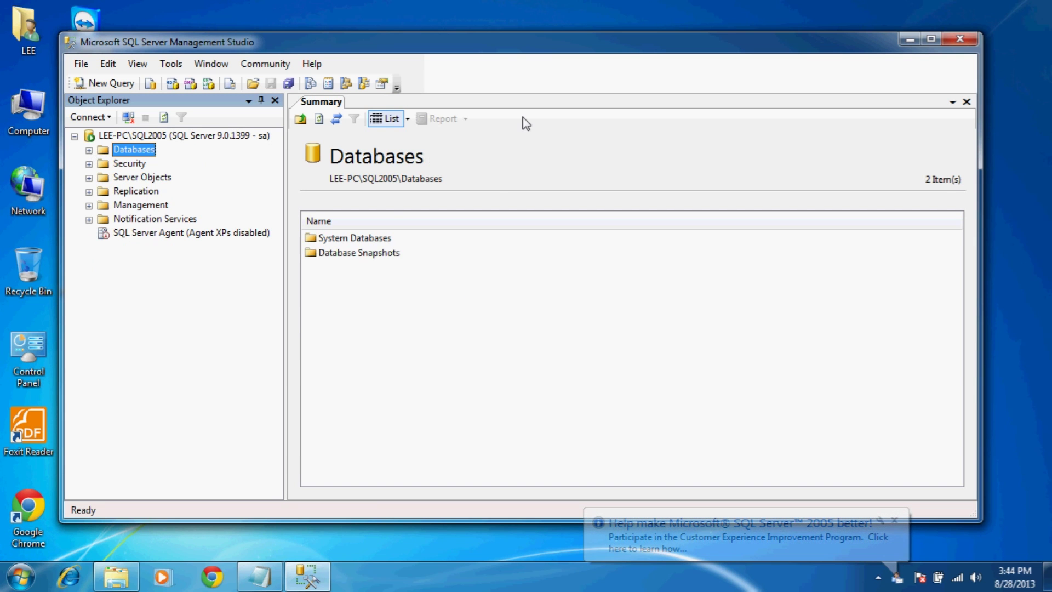
click(953, 44)
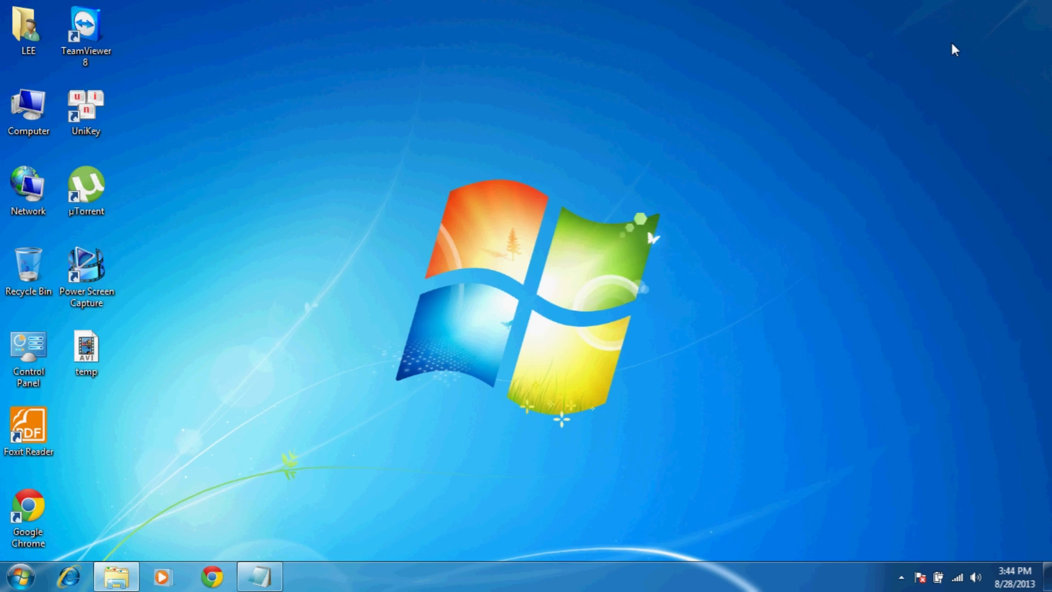